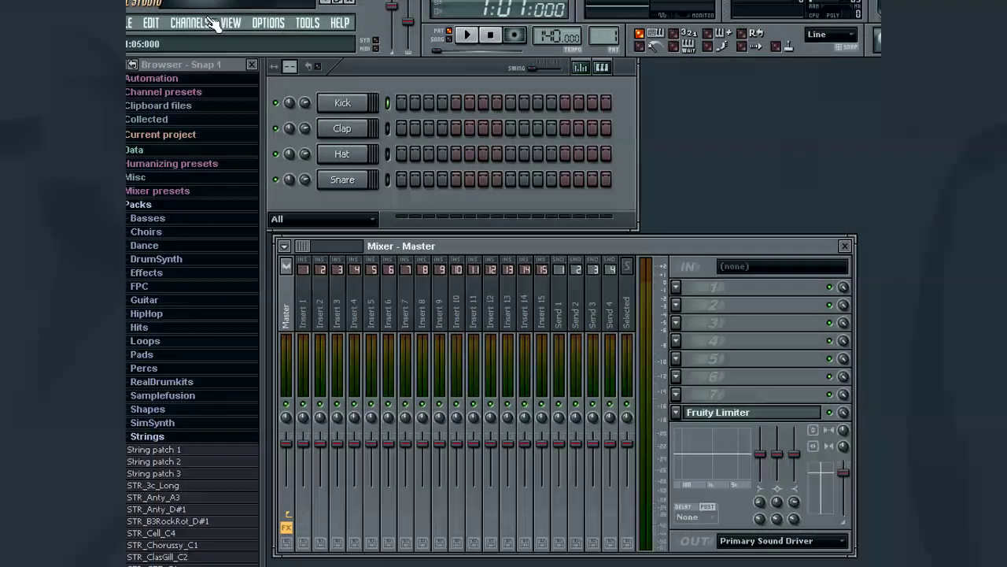
# Add a DirectWave sampler channel through the Channels > Add one menu.
pyautogui.click(208, 24)
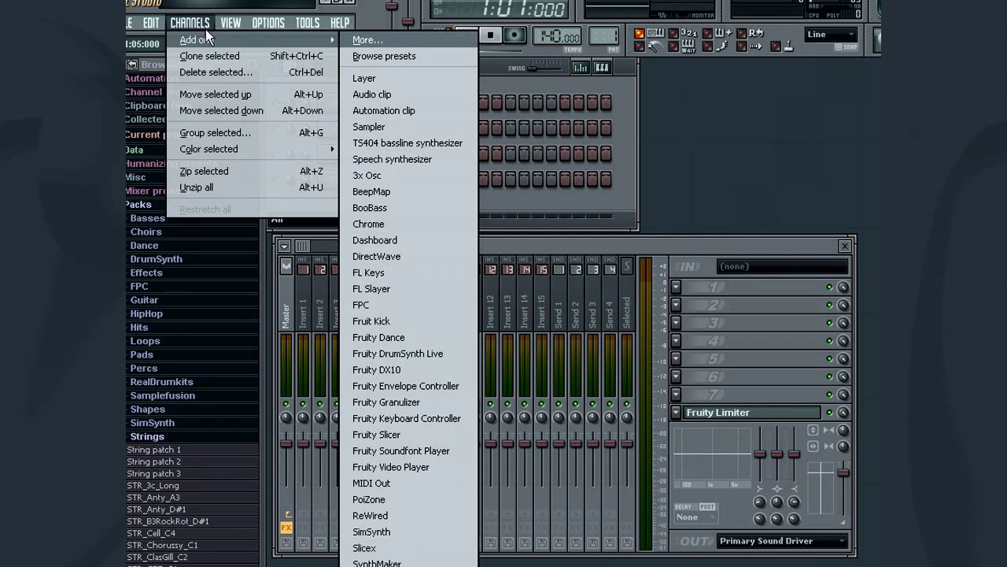
pyautogui.click(371, 257)
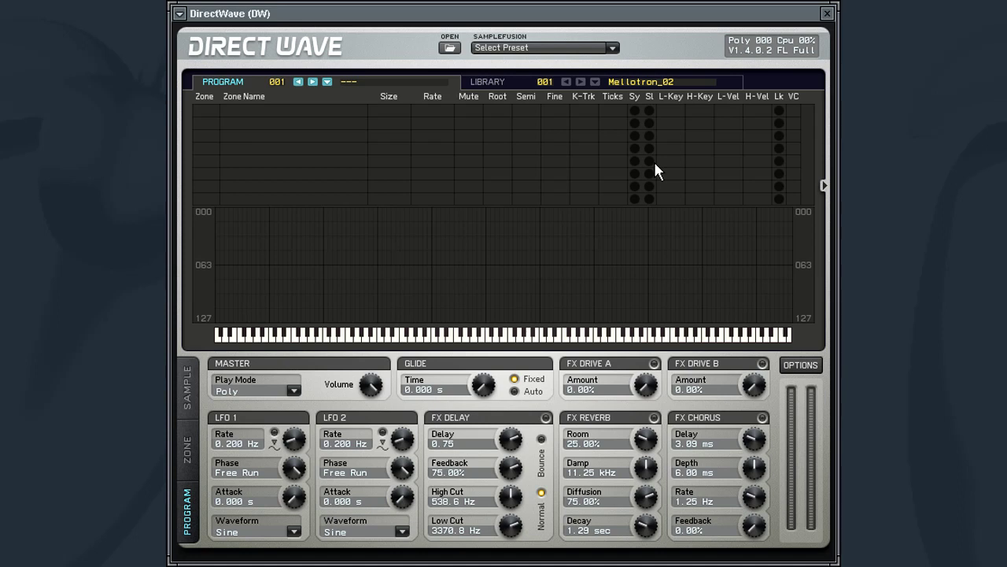
# Open the RAW KIT 1 program from the NN-XT folder via Open Program / Bank, changing the file type filter.
pyautogui.click(451, 49)
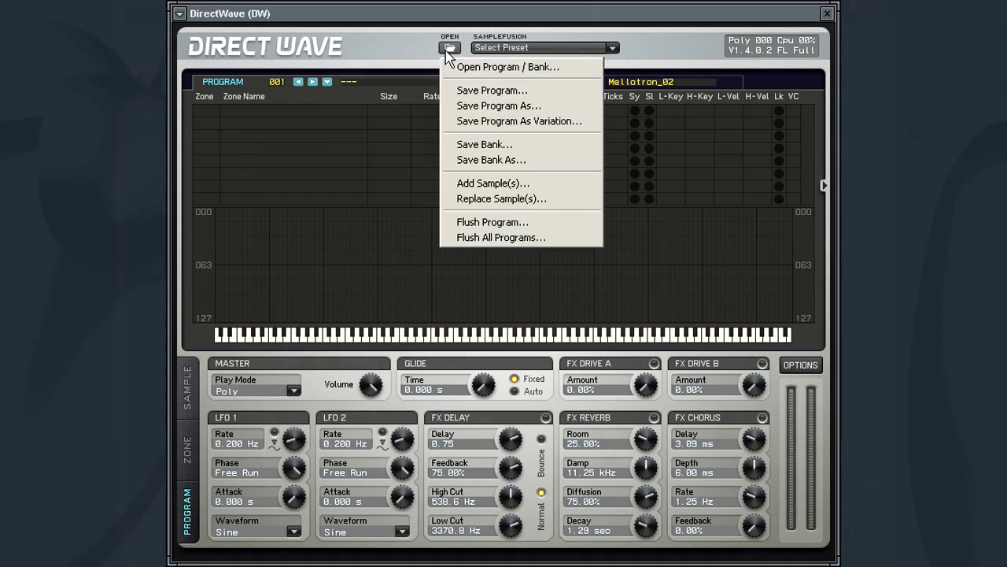
pyautogui.click(513, 68)
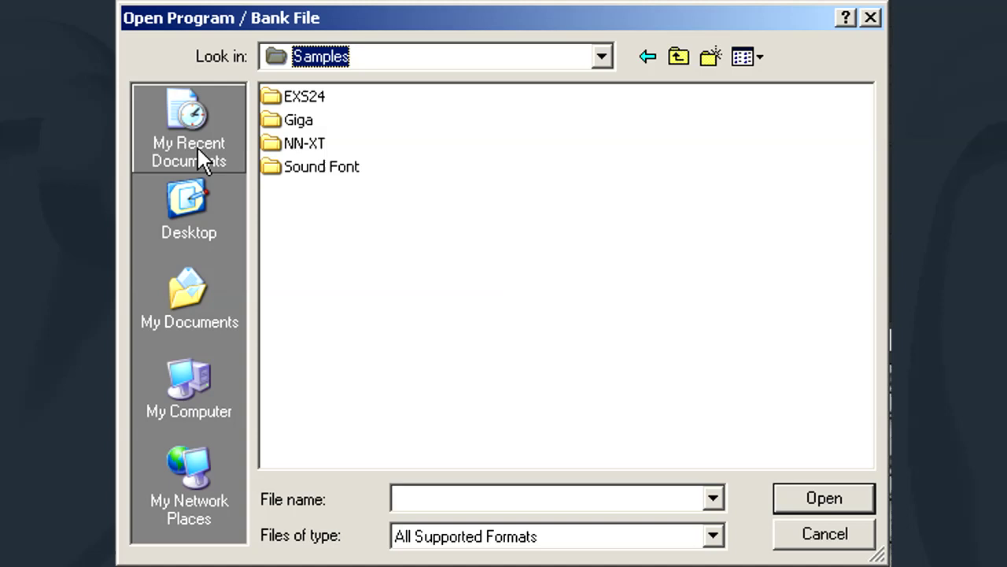
pyautogui.doubleClick(303, 146)
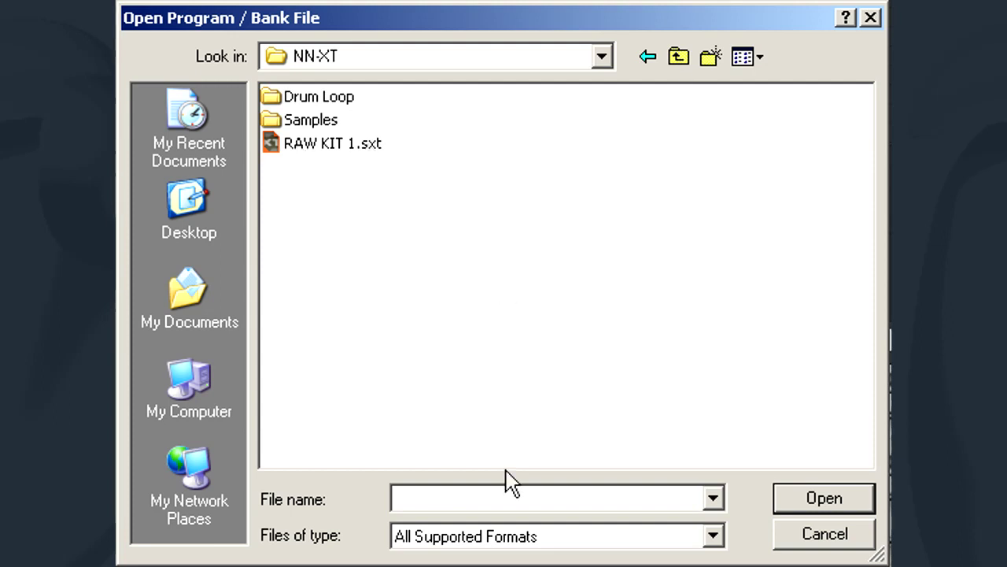
pyautogui.click(515, 539)
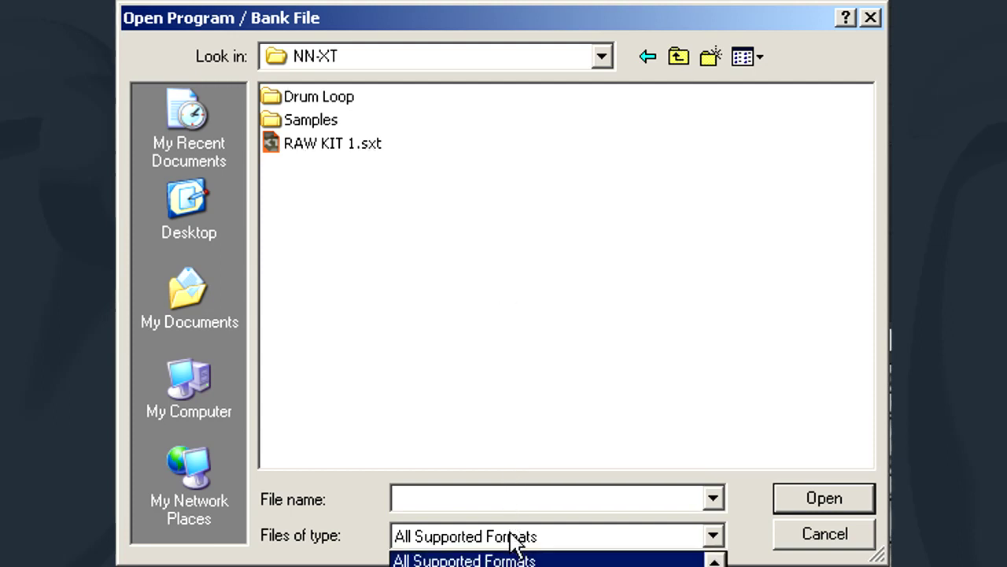
pyautogui.press('Down')
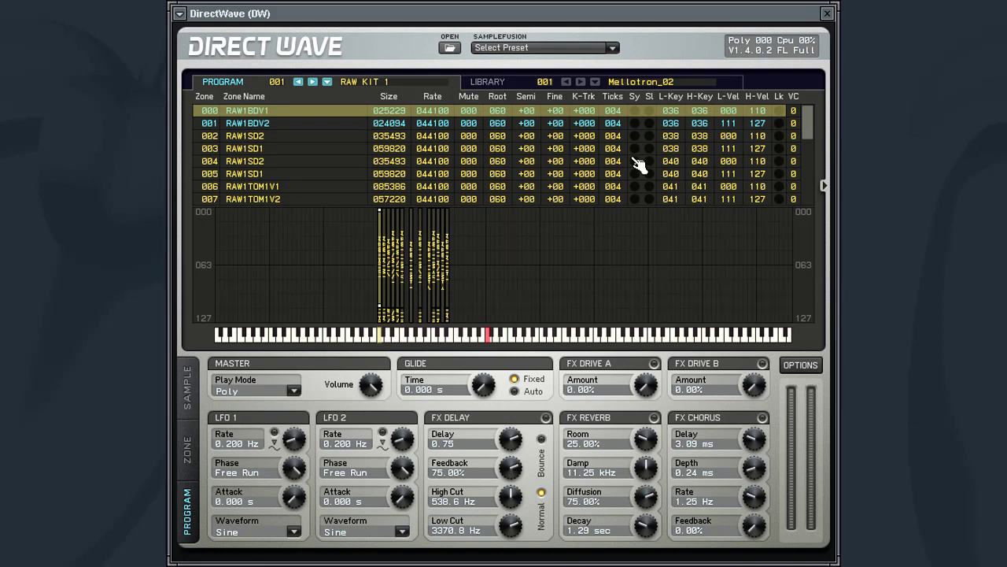
pyautogui.click(385, 340)
pyautogui.click(393, 340)
# Audition the drum kit by playing C3, D3, D#3, E3 and G3 on the channel keyboard.
pyautogui.click(381, 337)
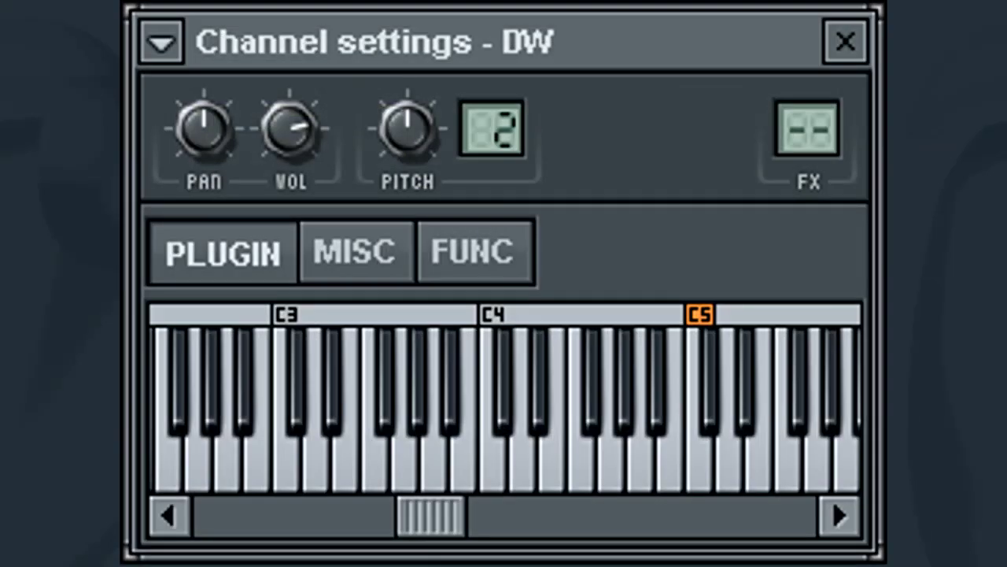
pyautogui.click(286, 458)
pyautogui.click(288, 460)
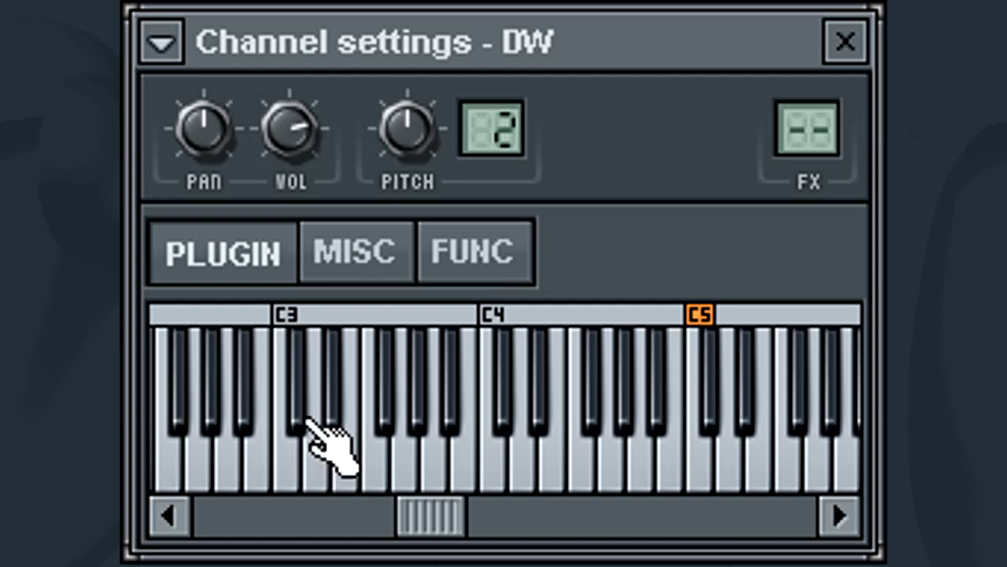
pyautogui.click(322, 456)
pyautogui.click(337, 421)
pyautogui.click(348, 464)
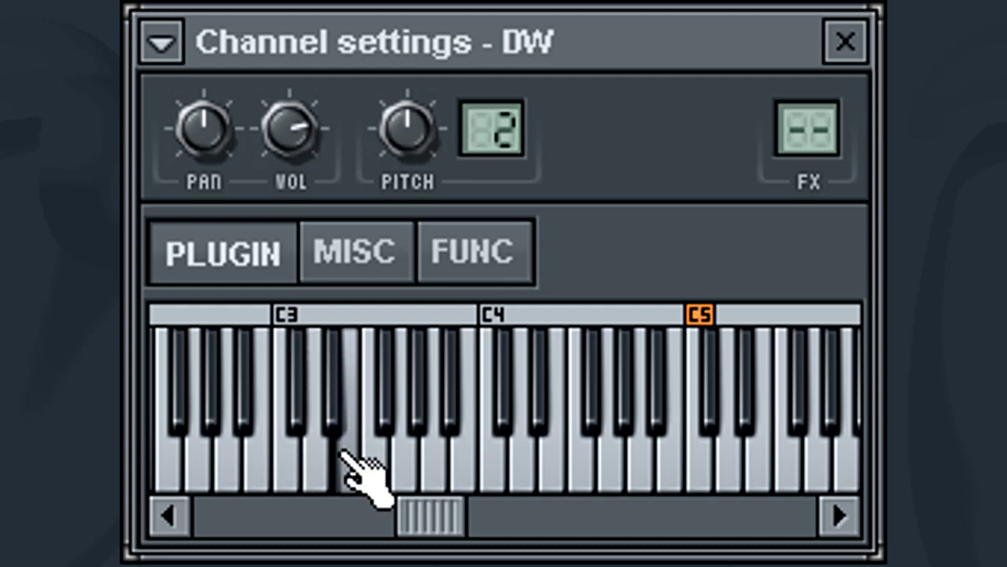
pyautogui.click(406, 482)
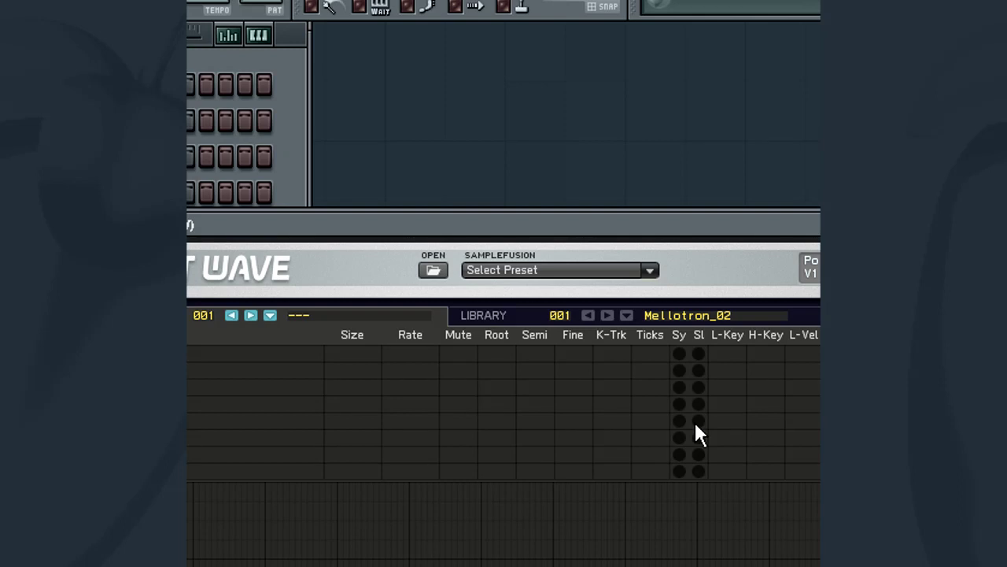
# Load SlicedBeats CPUSkool (free) from the content library and play its root note.
pyautogui.click(526, 272)
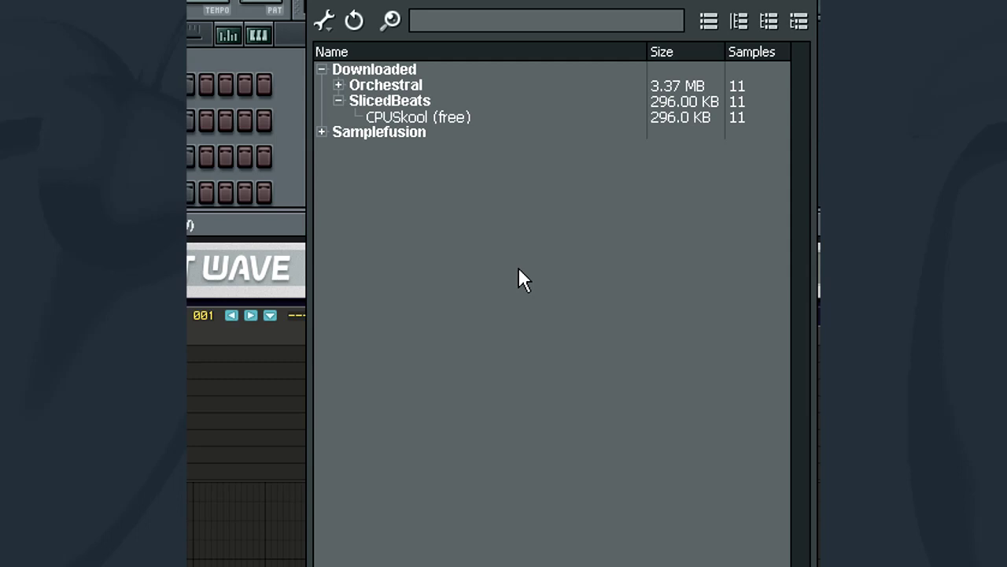
pyautogui.moveTo(538, 6); pyautogui.dragTo(529, 91)
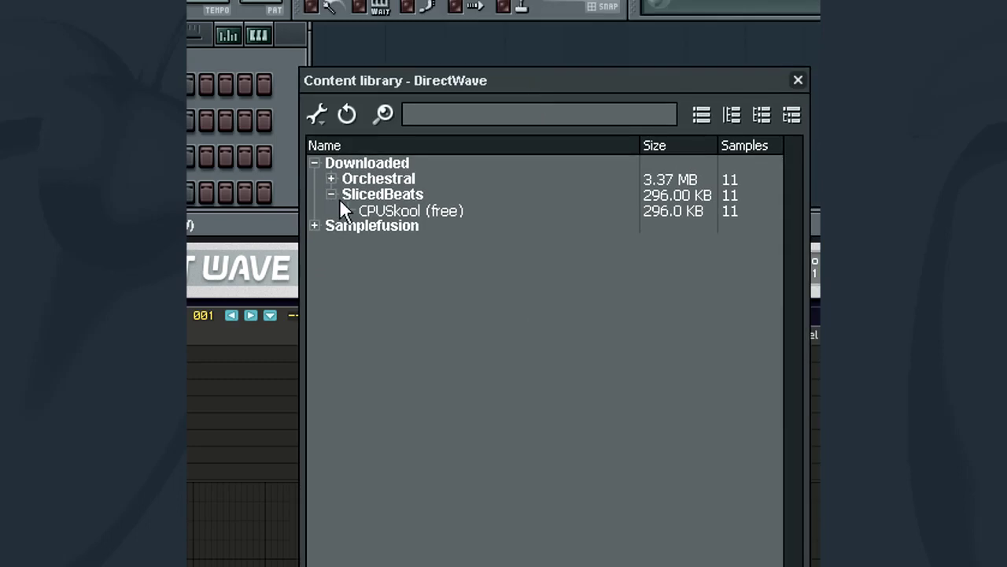
pyautogui.doubleClick(385, 211)
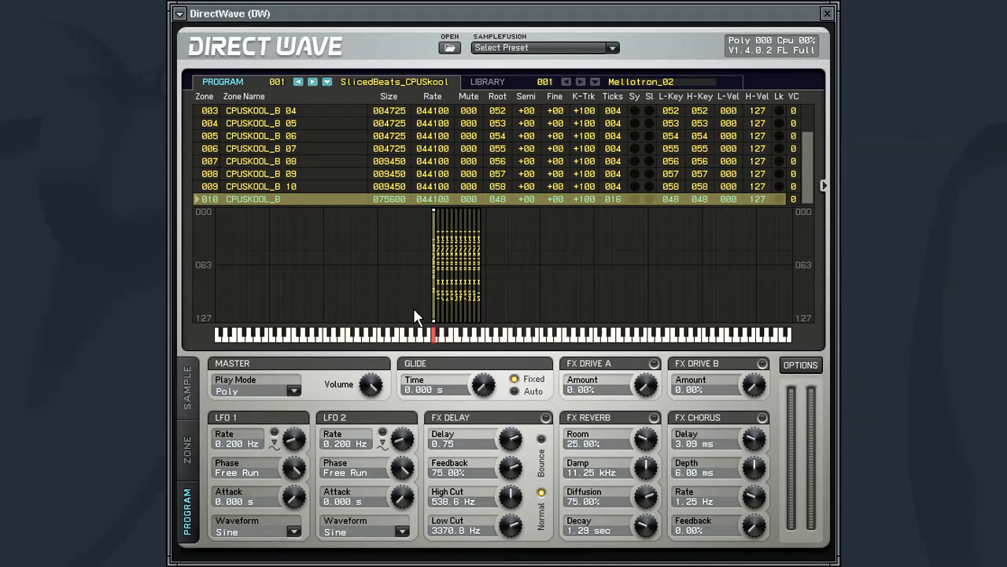
pyautogui.click(439, 339)
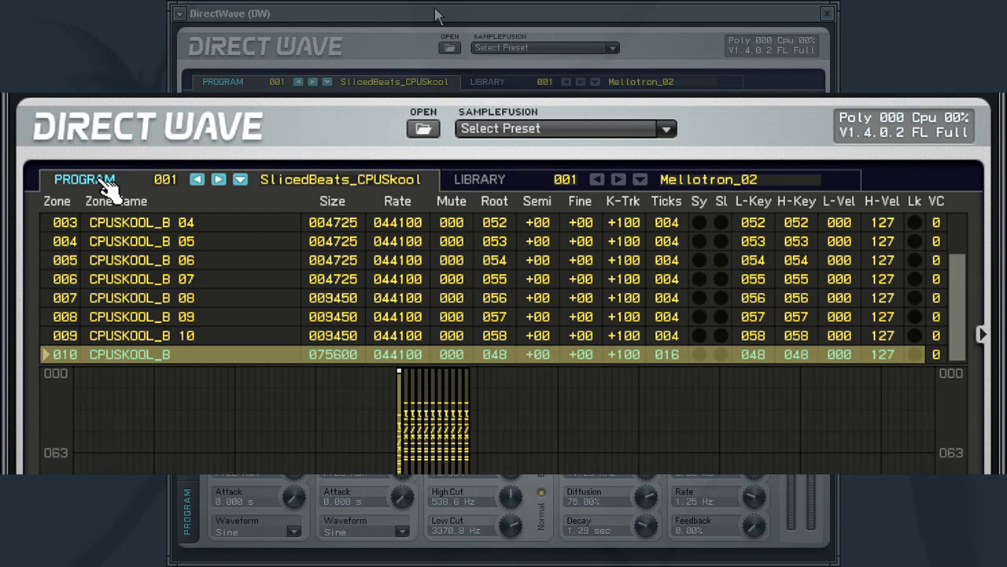
# Step through CPUSkool zones 003 to 008 in the zone list.
pyautogui.click(53, 223)
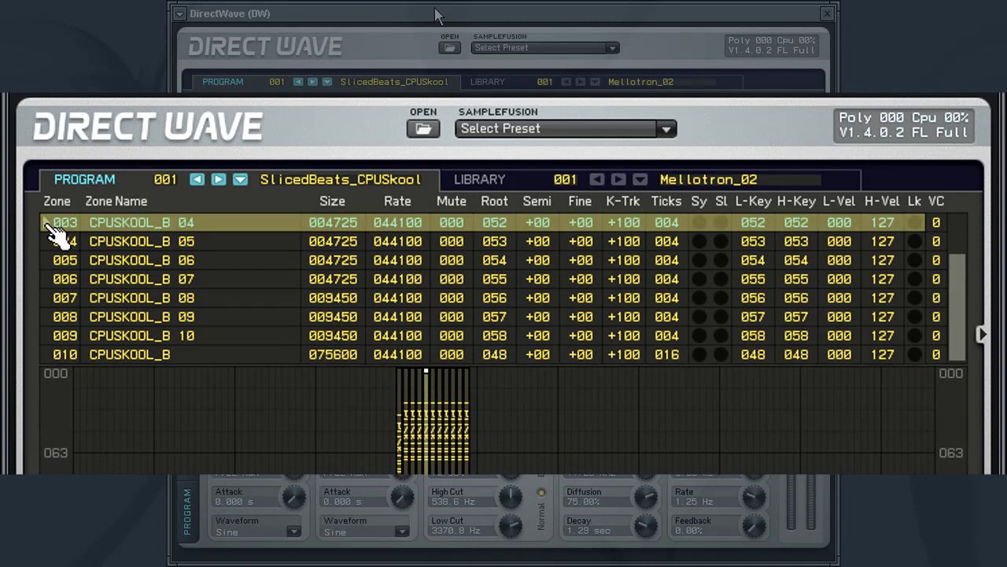
pyautogui.click(53, 241)
pyautogui.click(53, 260)
pyautogui.click(53, 279)
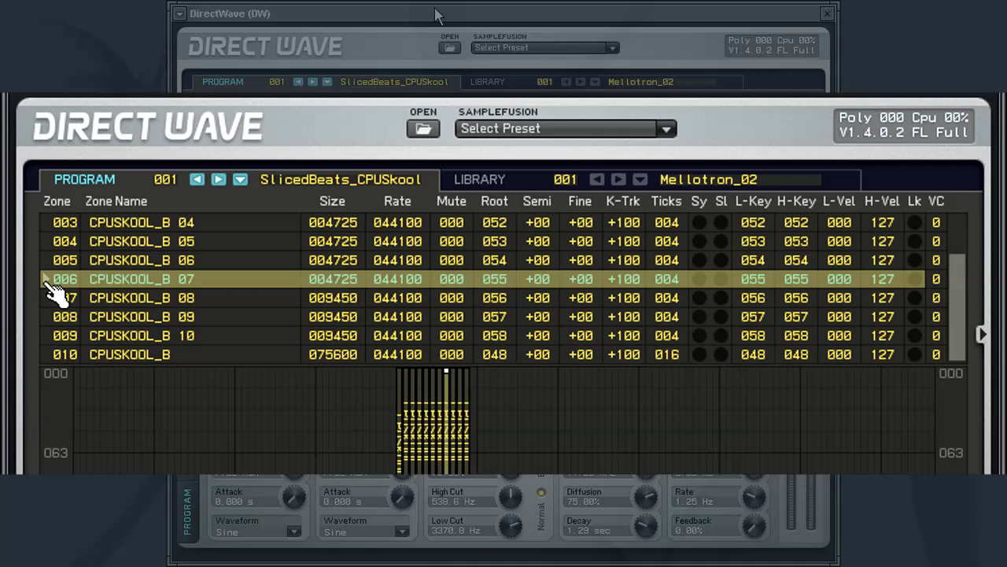
pyautogui.click(49, 298)
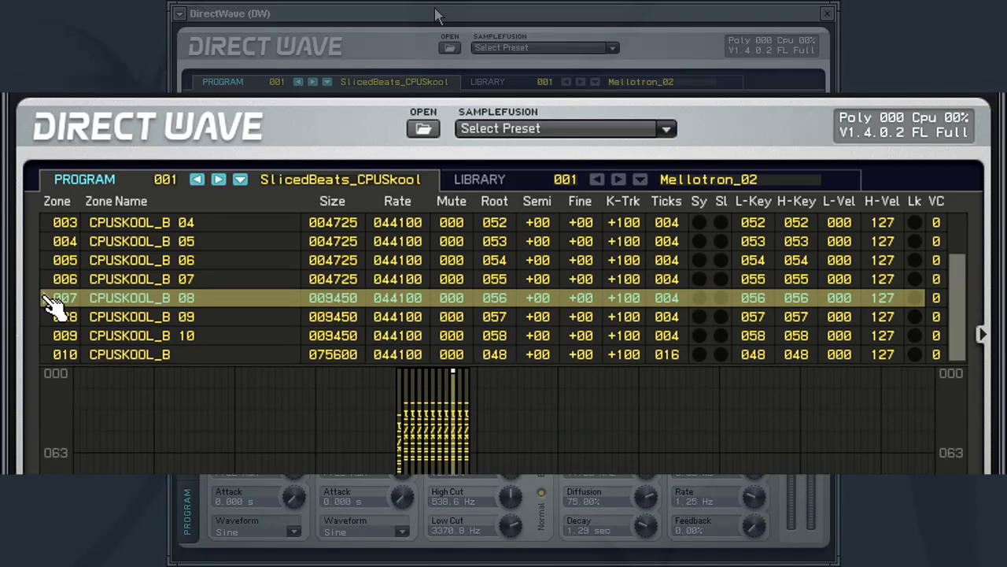
pyautogui.click(53, 319)
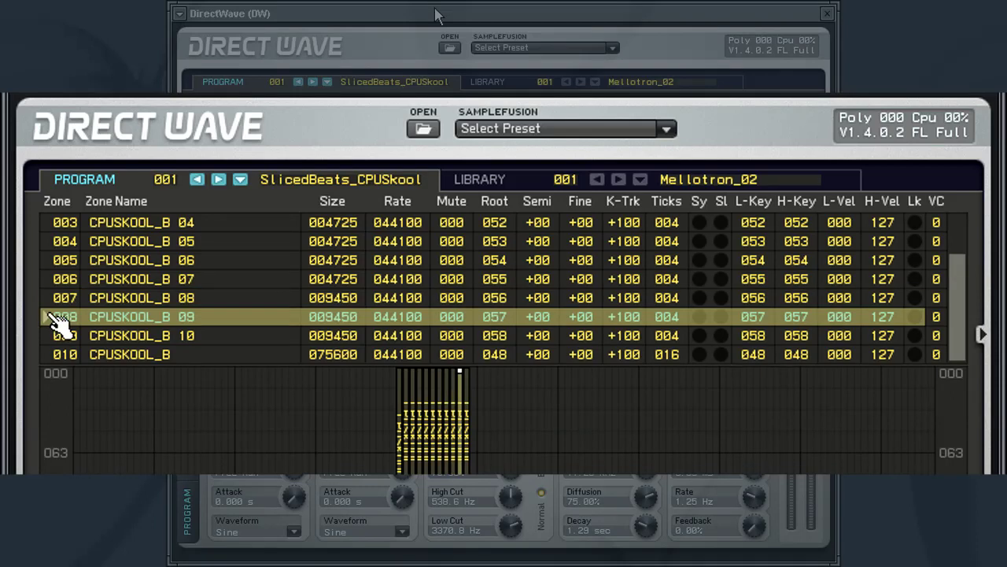
# In the LIBRARY list, select Mellotron_02, then return to CPUSkool_Free as the chosen entry.
pyautogui.click(504, 189)
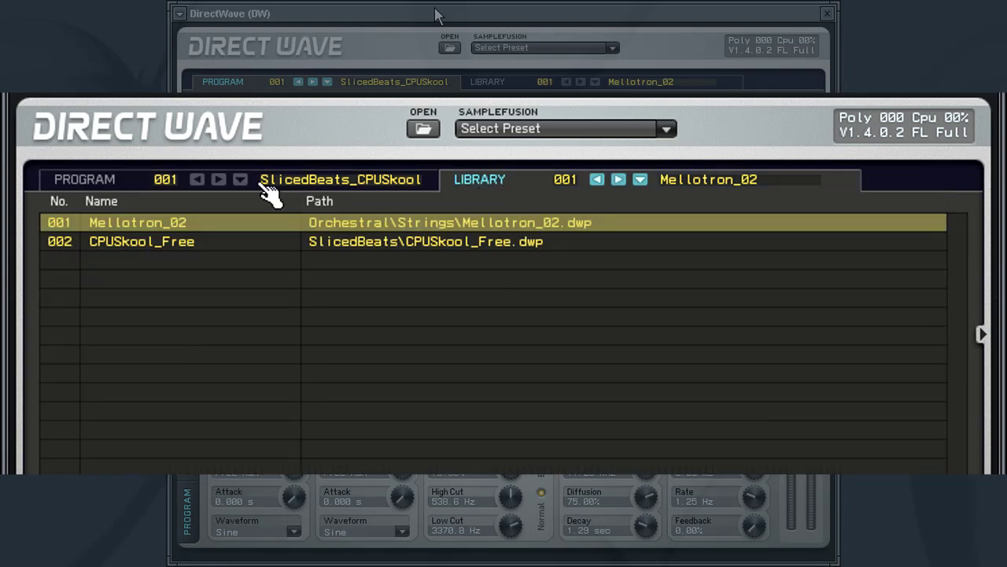
pyautogui.click(154, 246)
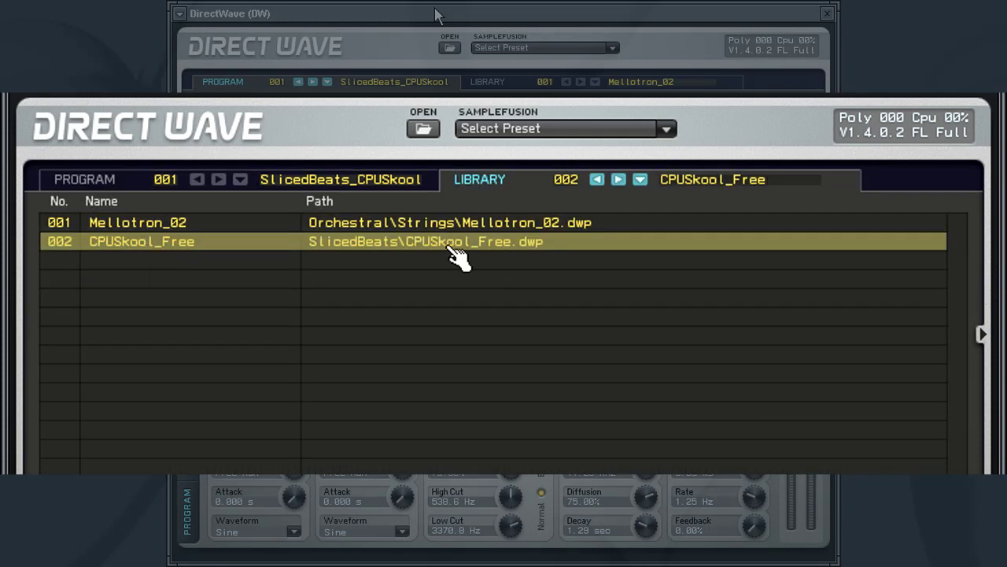
pyautogui.click(459, 224)
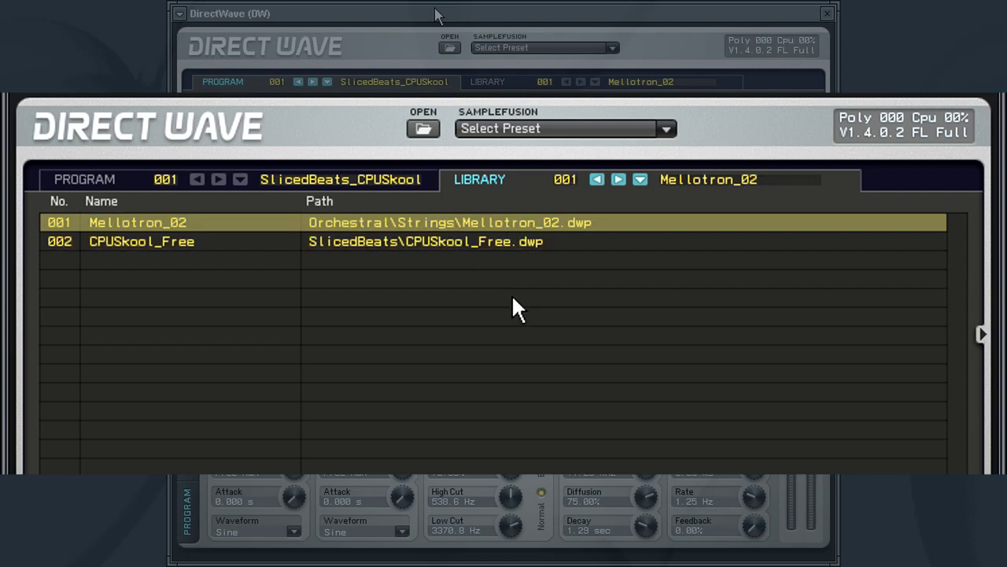
pyautogui.click(504, 250)
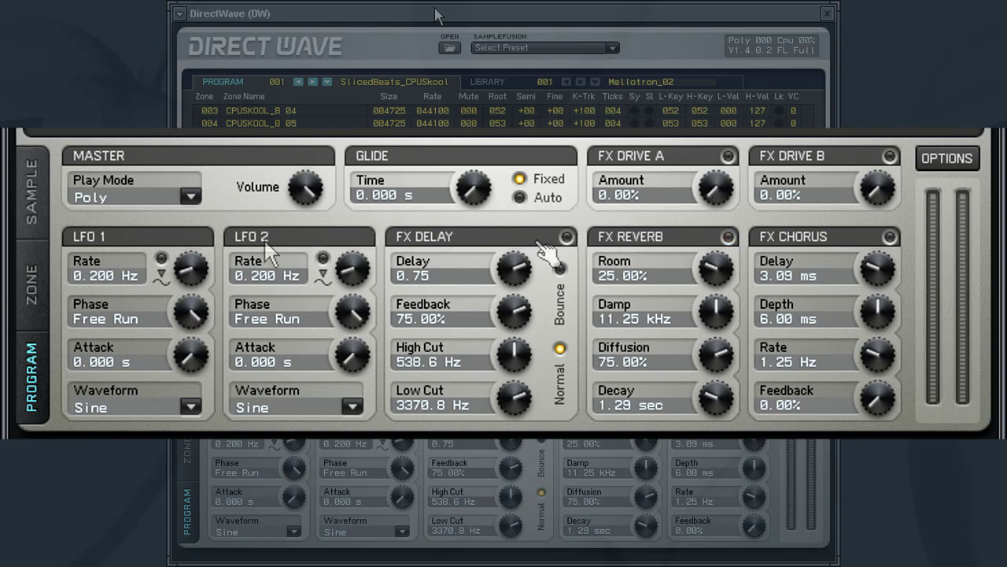
# Review the ZONE settings and SAMPLE waveform pages, ending back on ZONE.
pyautogui.click(36, 290)
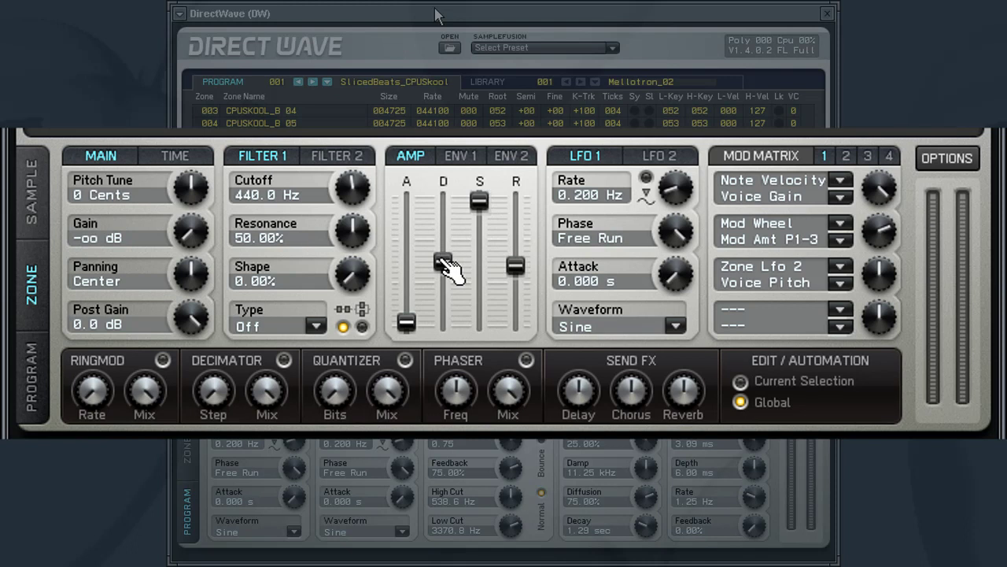
pyautogui.click(40, 199)
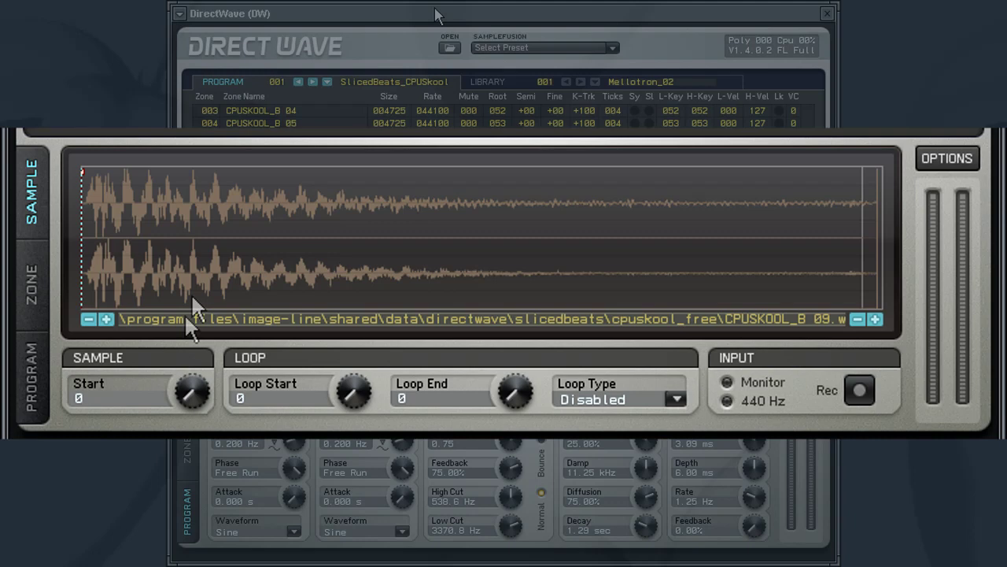
pyautogui.click(38, 279)
pyautogui.click(41, 353)
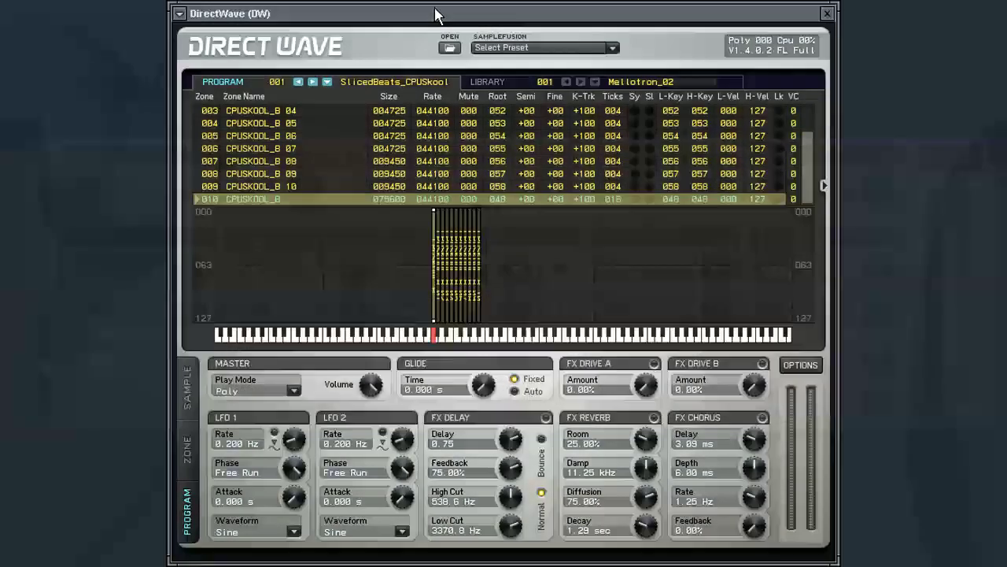